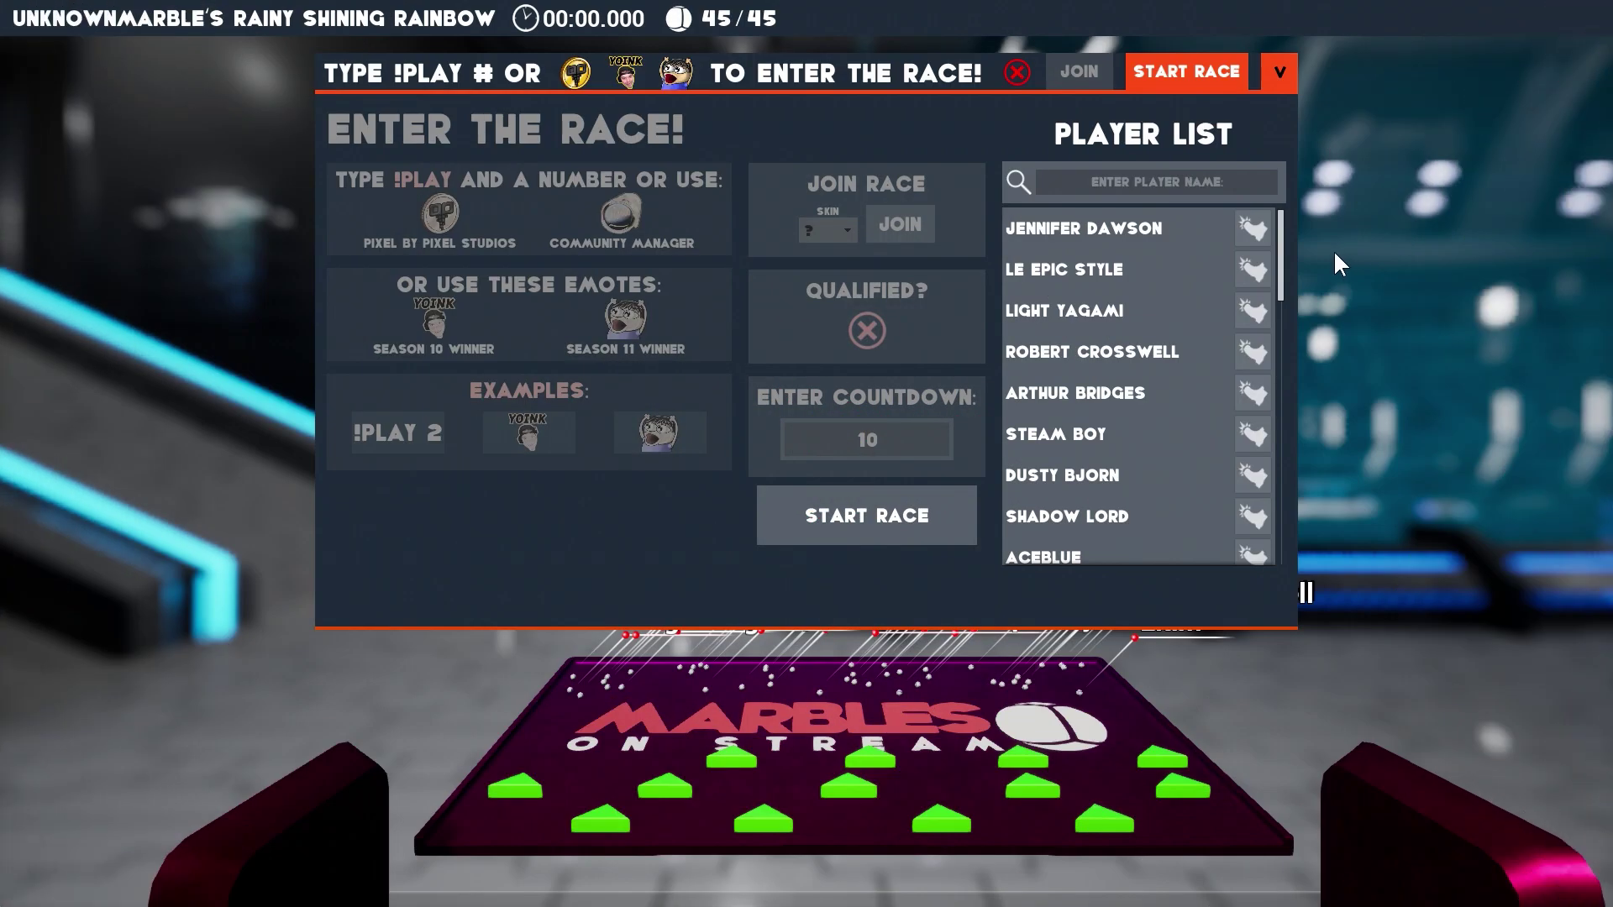
pyautogui.moveTo(1285, 233); pyautogui.dragTo(1266, 446)
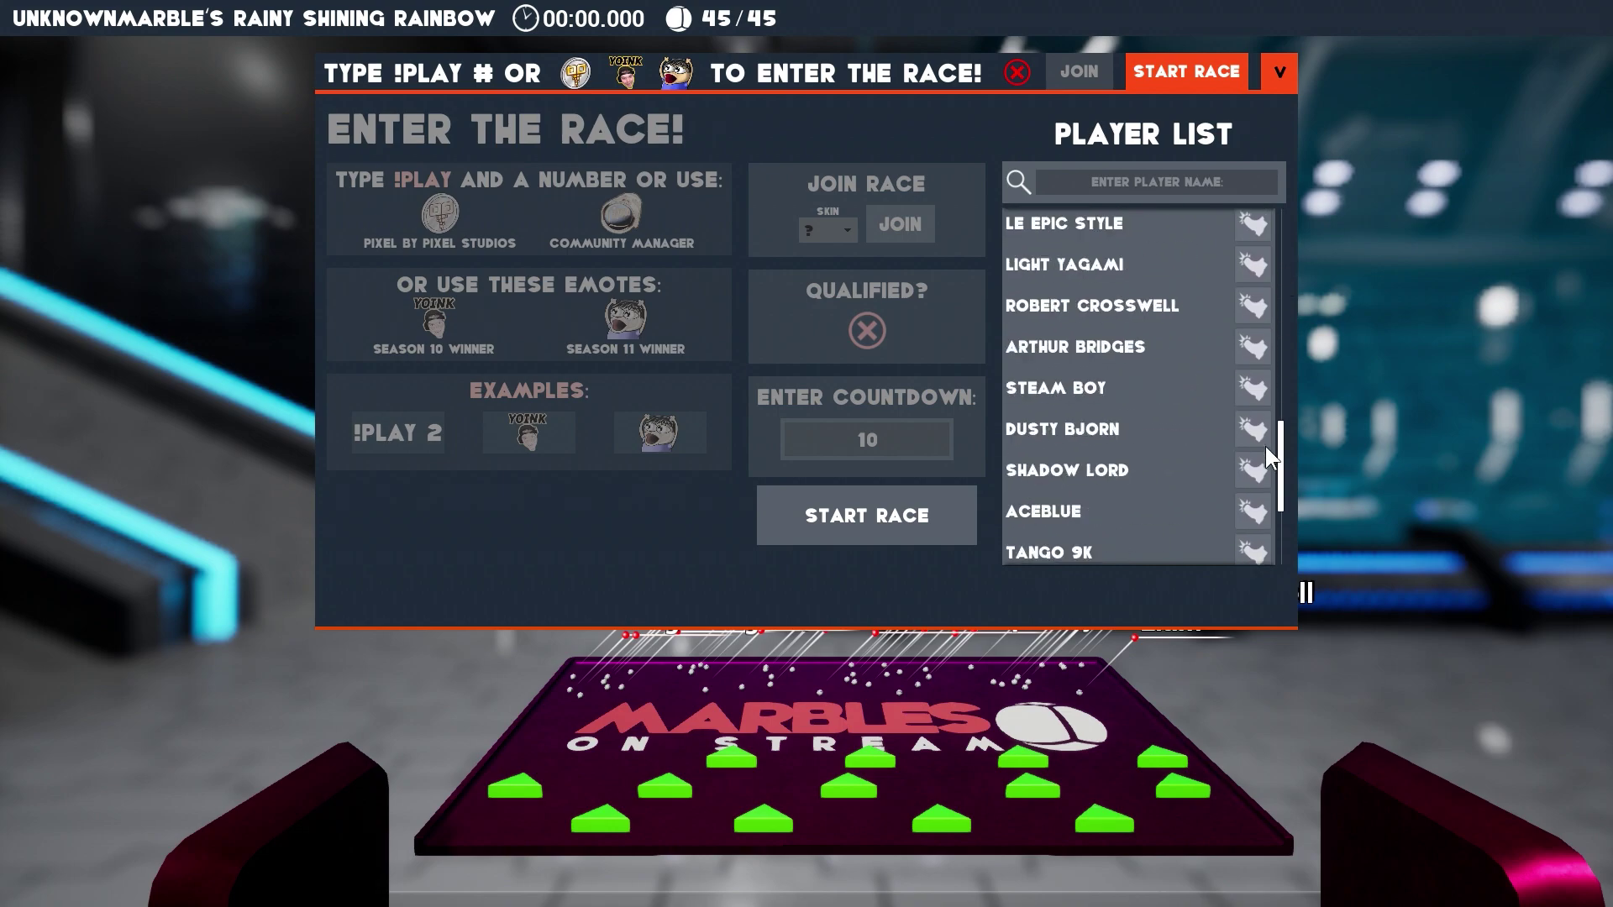
# Start the 45-player marble race from the lobby and watch until Light Yagami leads at the finish
pyautogui.click(897, 518)
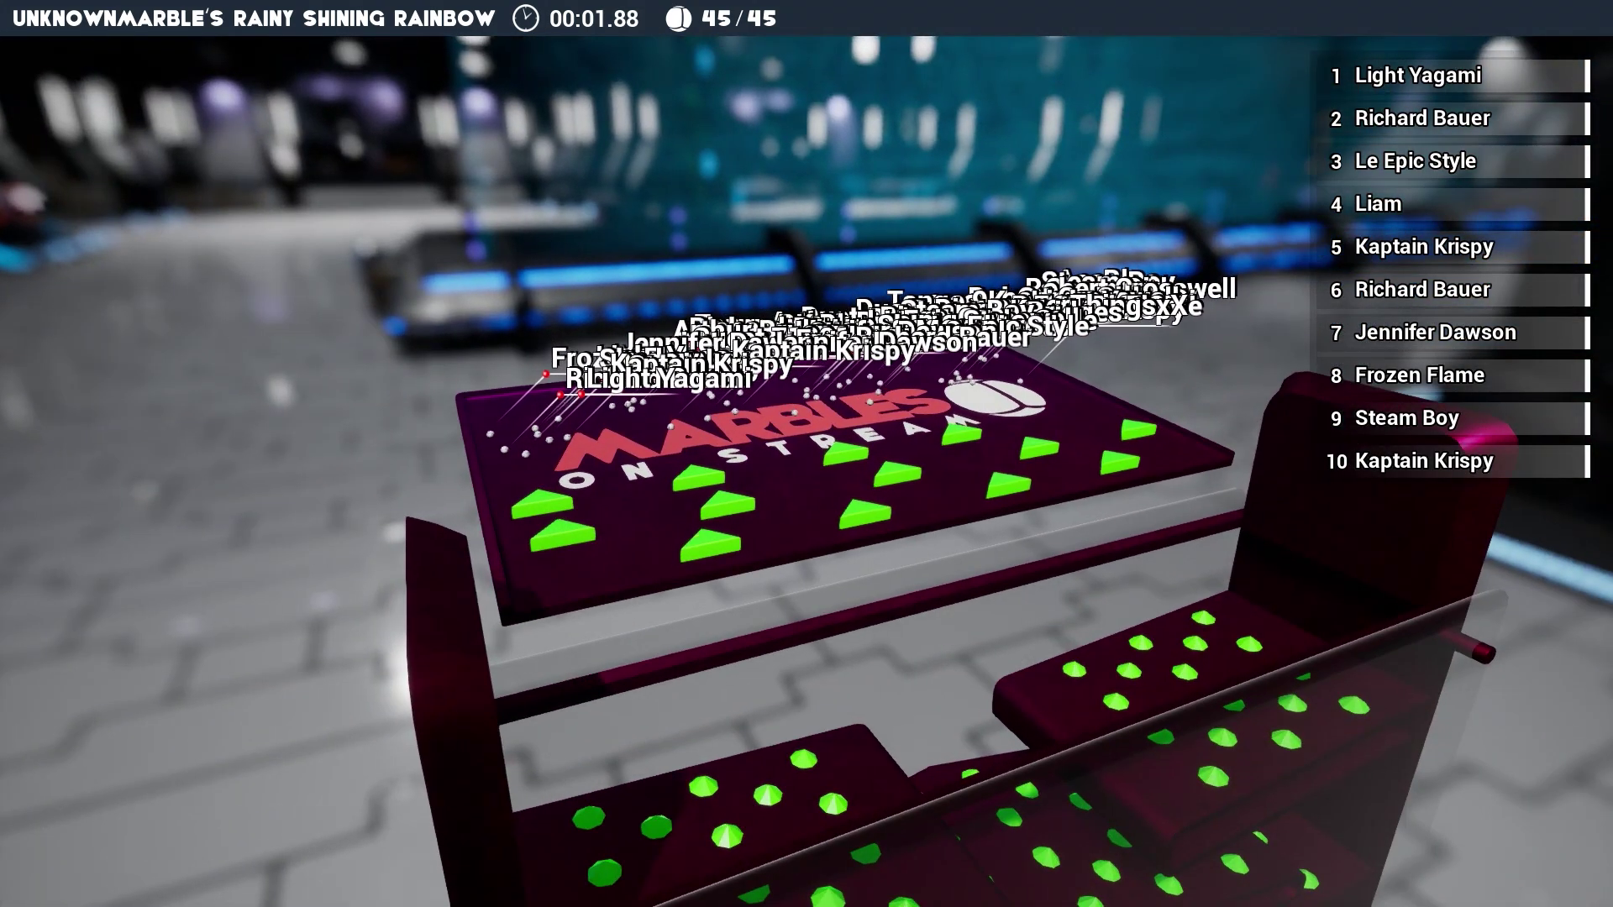